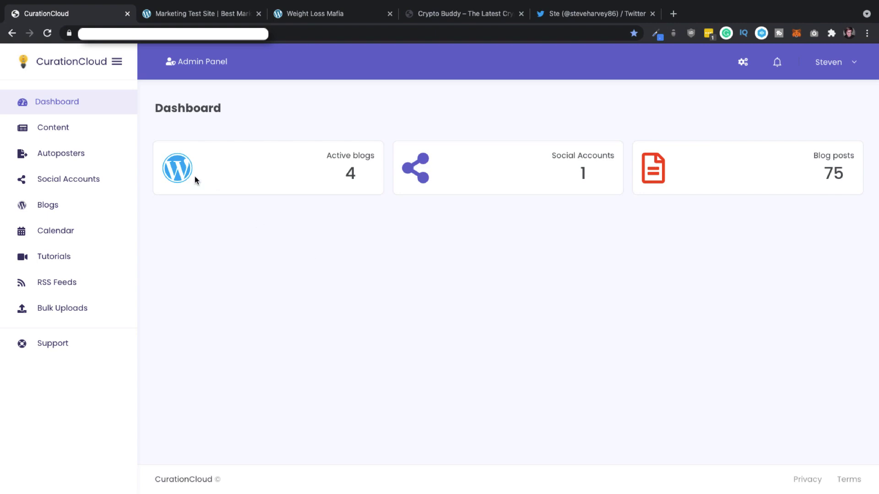
Open the Content listings of curated articles, briefly returning to the Dashboard in between
left_click(65, 128)
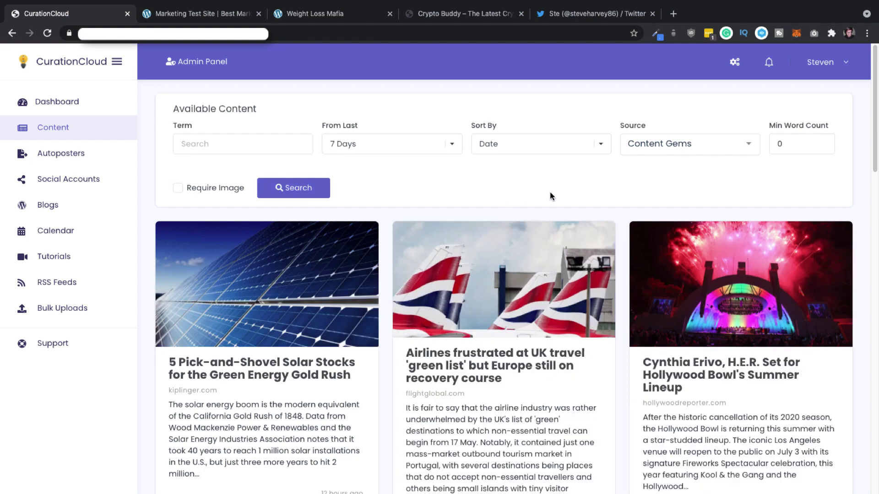
scroll(620, 204, "down", 3)
scroll(617, 198, "down", 2)
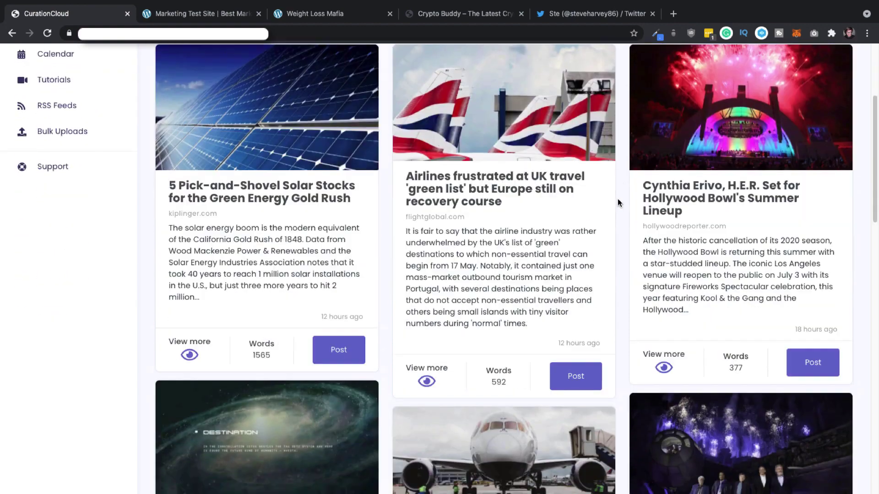
scroll(617, 199, "up", 5)
left_click(63, 109)
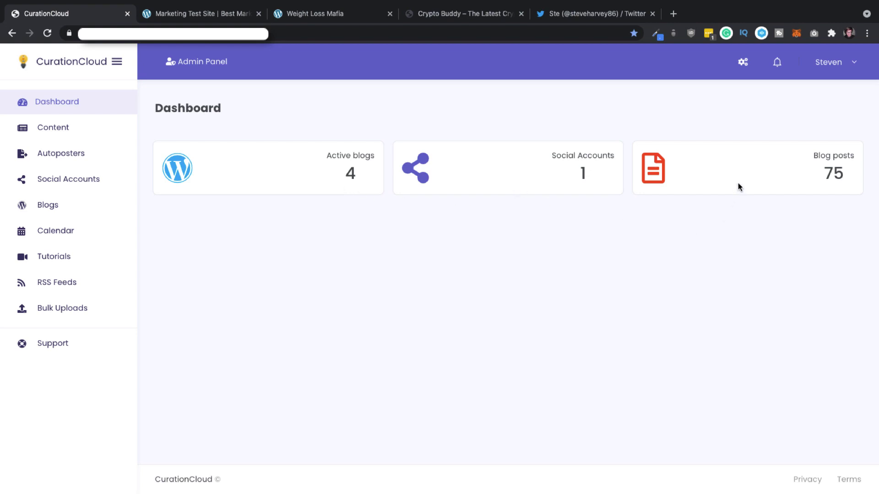
left_click(75, 131)
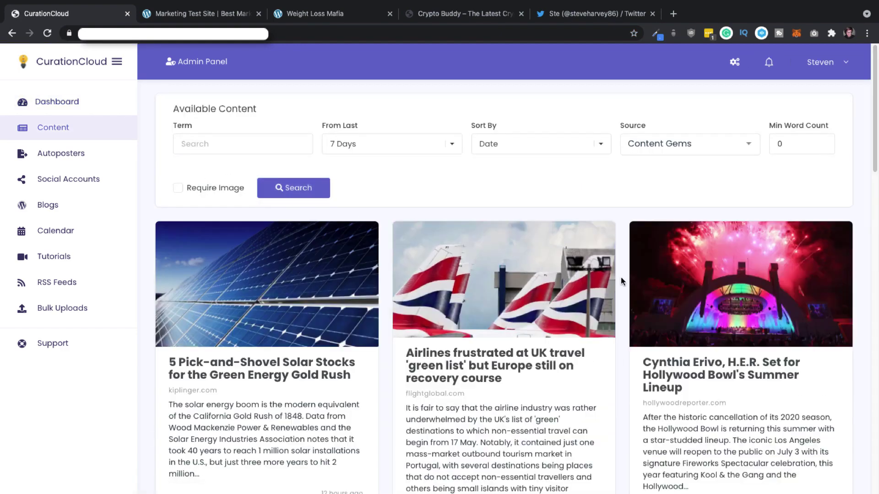
scroll(620, 279, "down", 1)
scroll(620, 279, "down", 2)
scroll(621, 278, "down", 1)
scroll(620, 280, "down", 2)
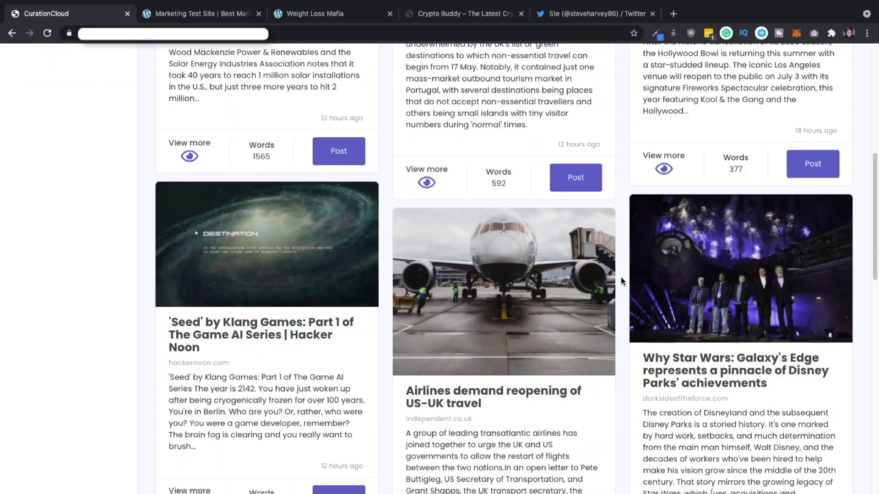
scroll(621, 281, "down", 1)
scroll(621, 281, "down", 2)
scroll(621, 281, "up", 3)
scroll(621, 281, "up", 2)
scroll(621, 281, "up", 2)
scroll(621, 281, "up", 1)
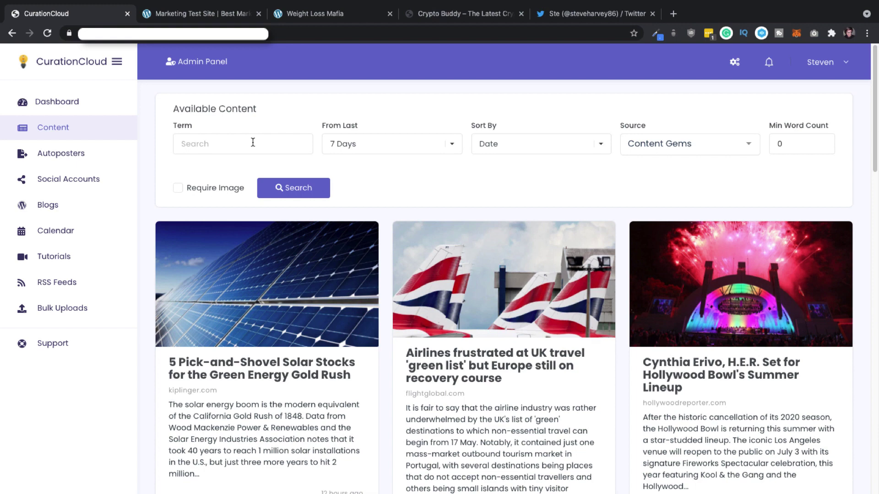
Review the From Last and Sort By options, keeping date order unchanged
left_click(399, 142)
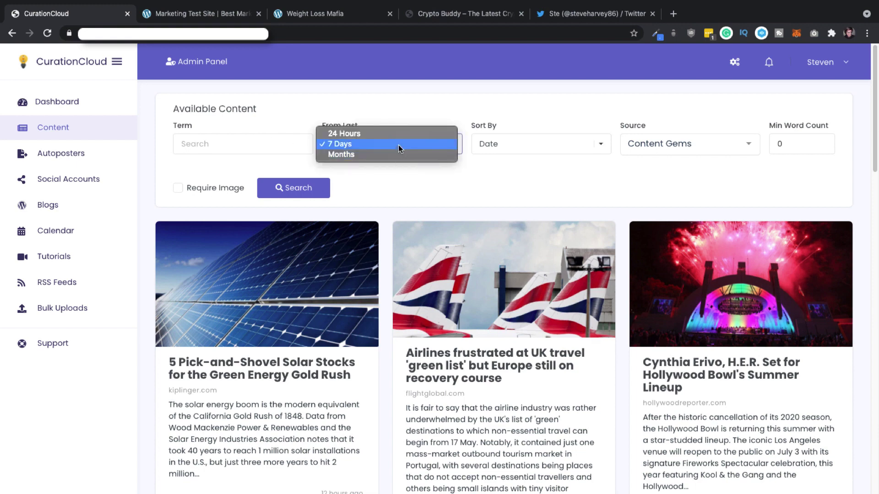
left_click(398, 144)
left_click(558, 150)
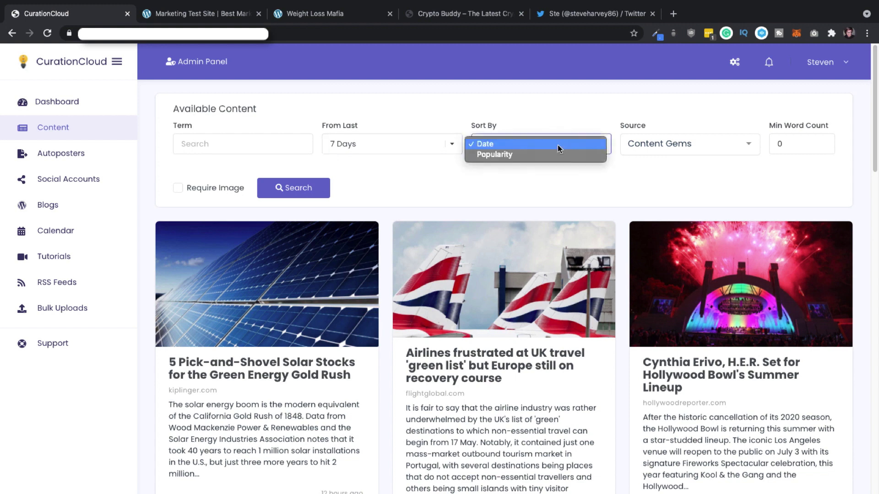
left_click(556, 180)
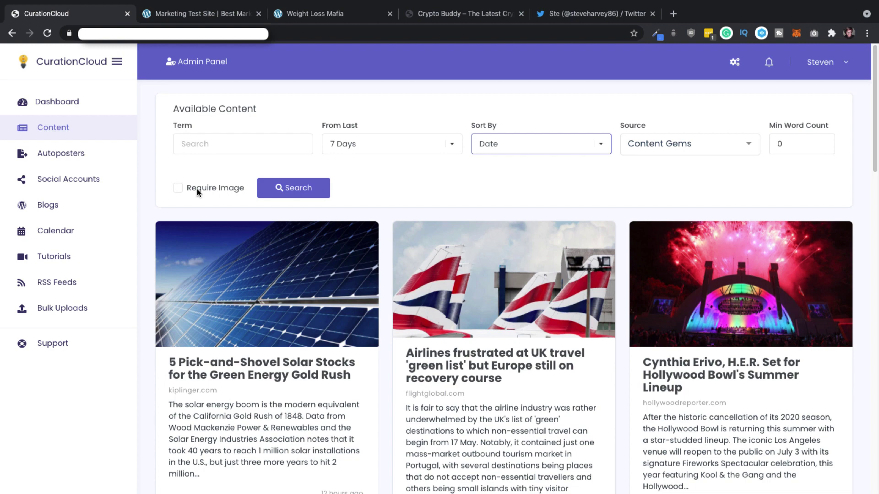
Browse the Marketing Test Site homepage, then return to CurationCloud
key("ctrl+Tab")
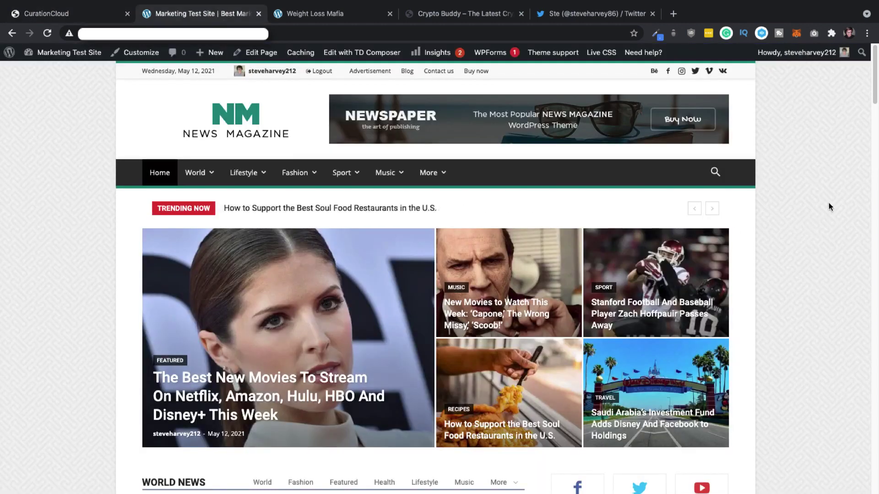
left_click_drag(873, 89, 872, 103)
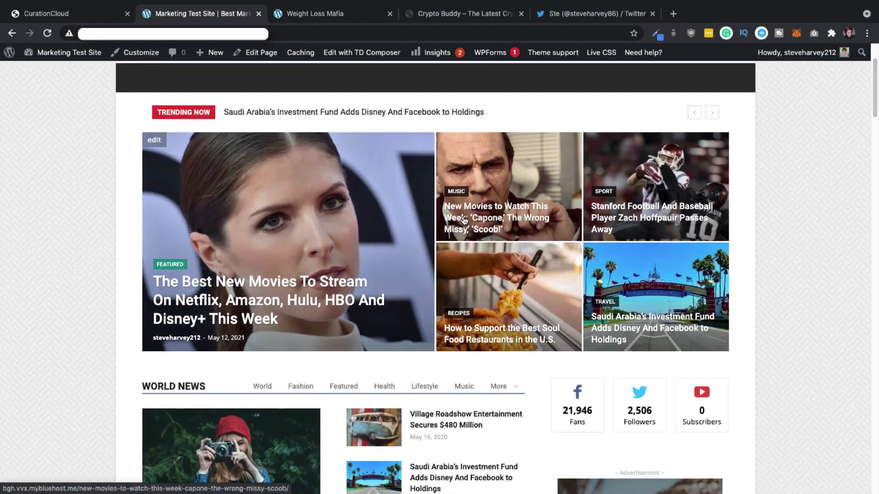
mouse_move(508, 282)
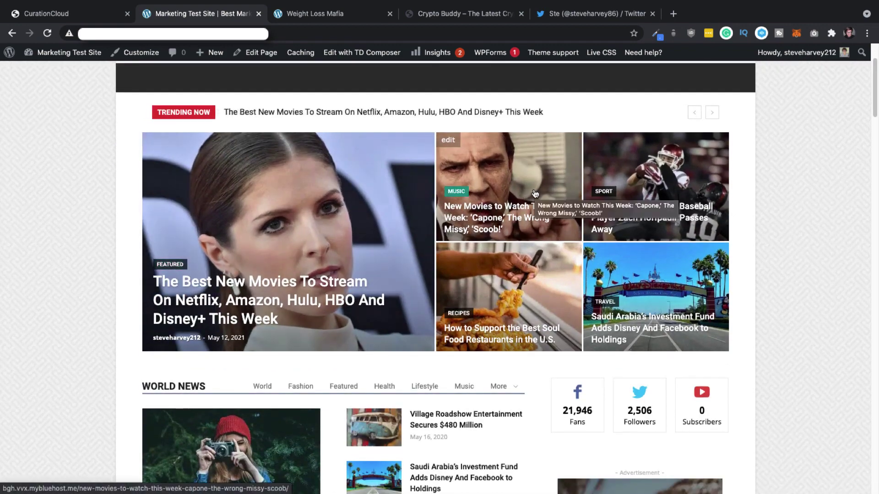
scroll(814, 280, "down", 3)
scroll(816, 281, "down", 3)
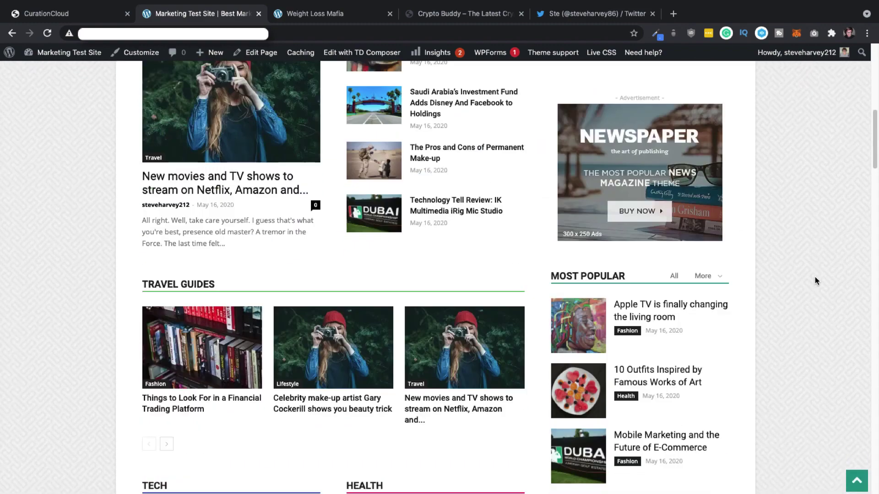
scroll(815, 280, "down", 3)
scroll(814, 280, "down", 2)
scroll(815, 281, "down", 3)
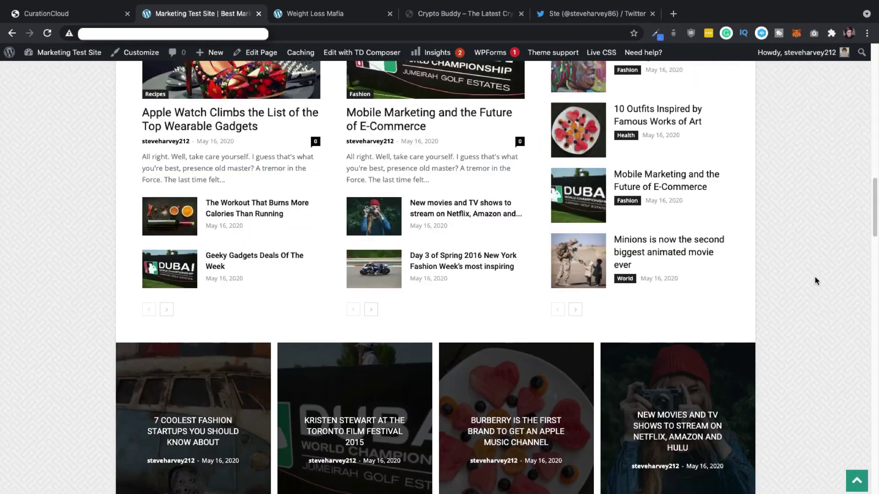
scroll(815, 280, "down", 3)
scroll(815, 277, "down", 1)
scroll(815, 277, "down", 3)
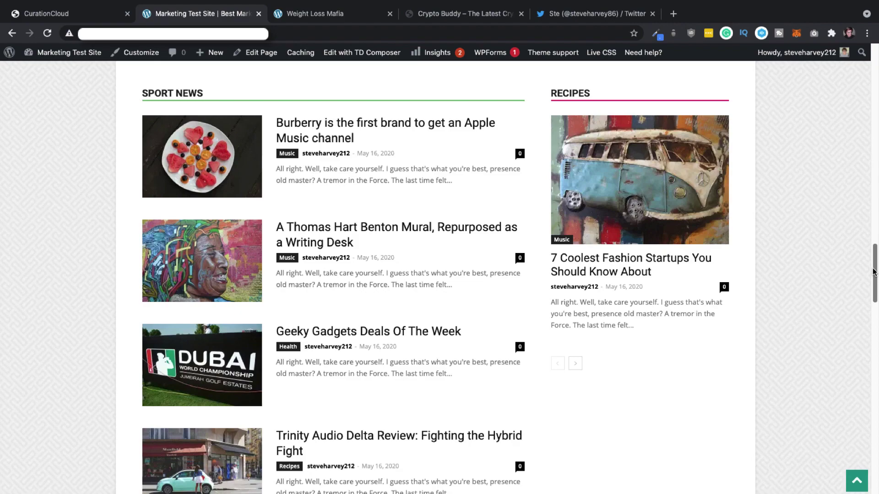
mouse_move(877, 279)
left_mouse_down()
mouse_move(878, 319)
mouse_move(878, 80)
left_mouse_up()
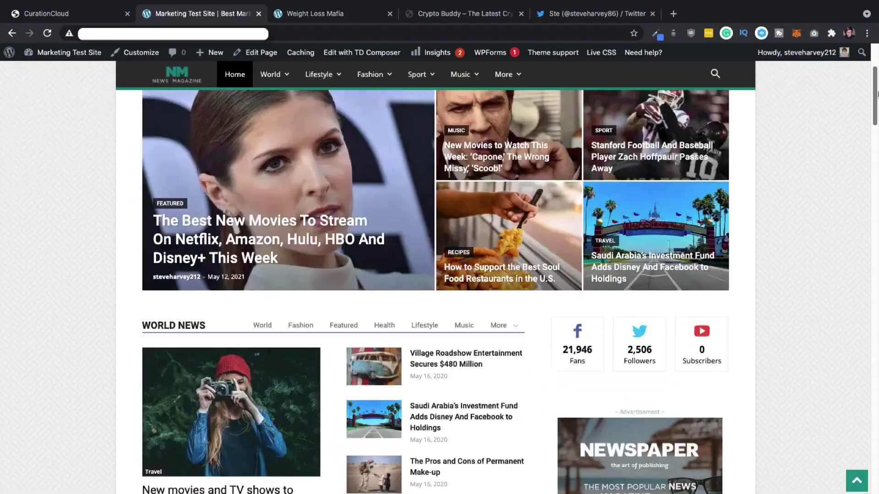
scroll(878, 80, "up", 2)
scroll(807, 240, "down", 2)
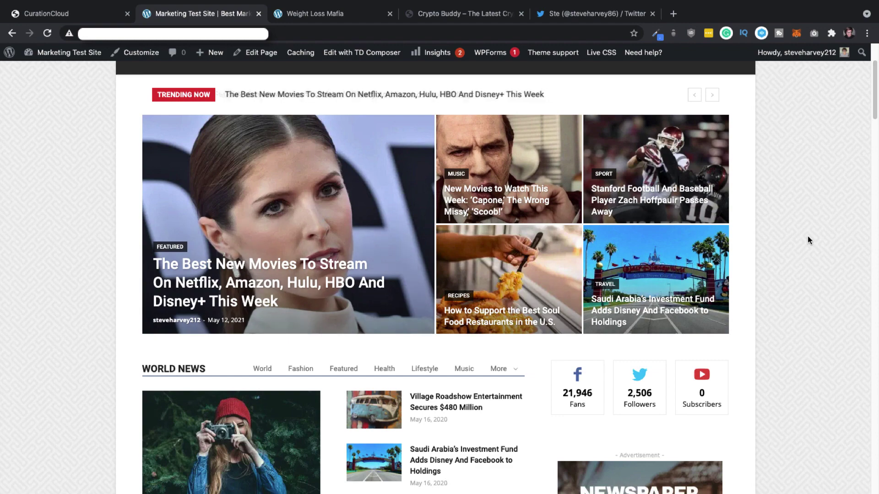
scroll(773, 245, "down", 2)
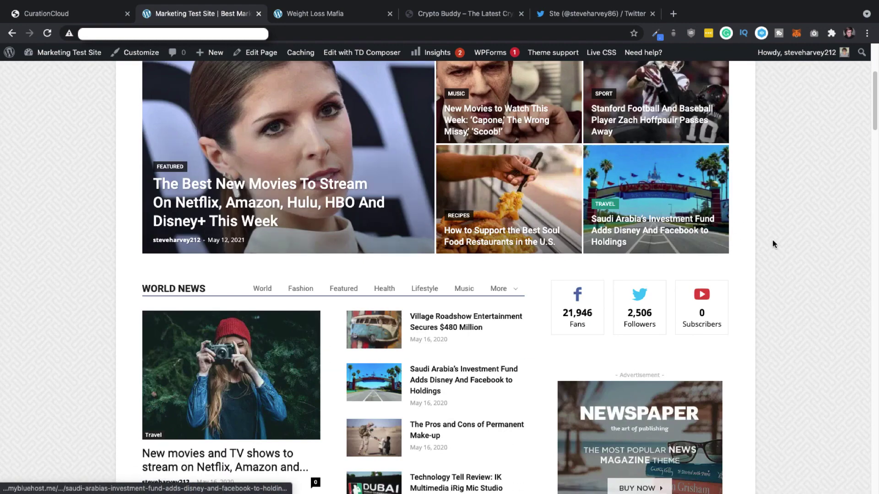
scroll(834, 255, "down", 2)
scroll(834, 256, "down", 1)
scroll(835, 256, "up", 3)
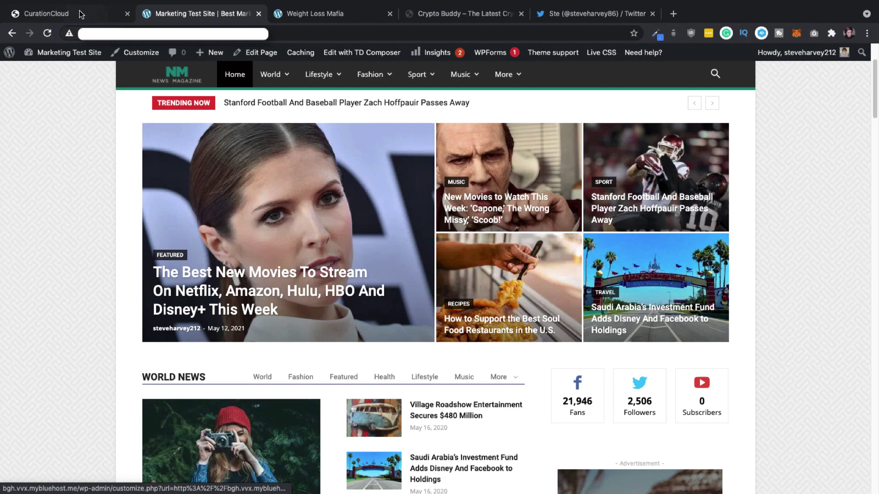
key("ctrl+1")
Search hollywood articles from the past months and post 'The Best New Movies To Stream'
left_click(68, 103)
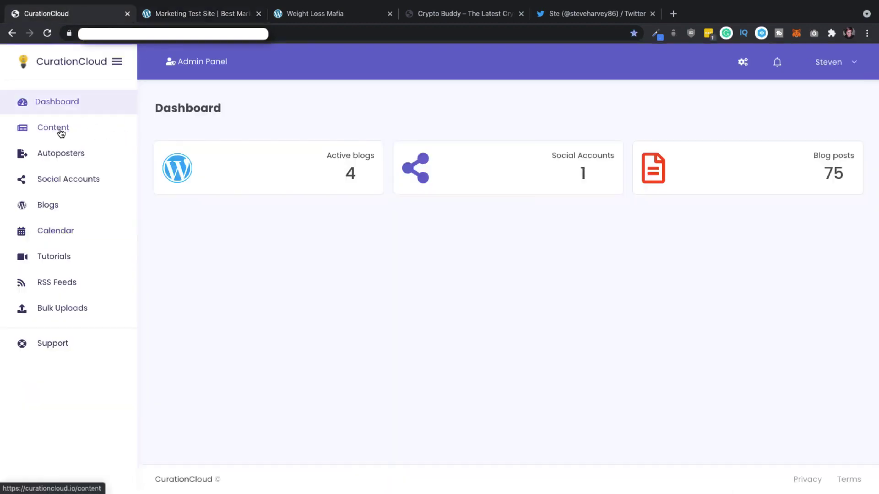
left_click(274, 150)
type("h")
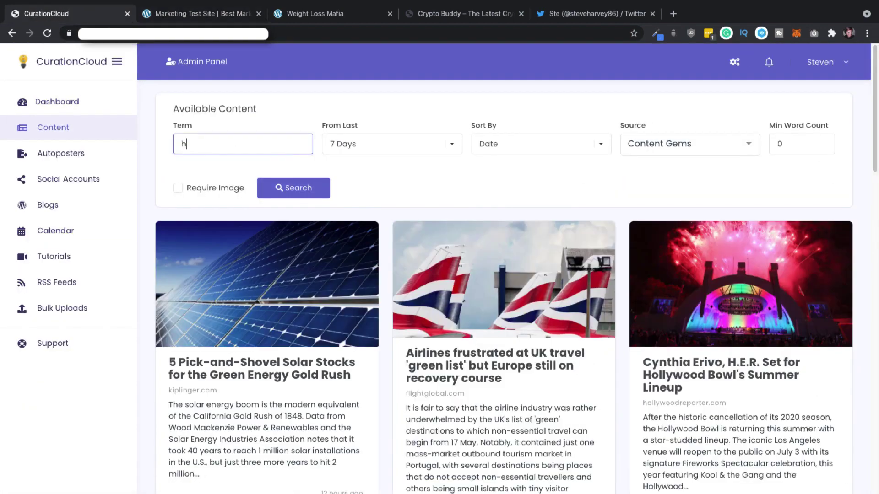
type("ollywood")
left_click(355, 153)
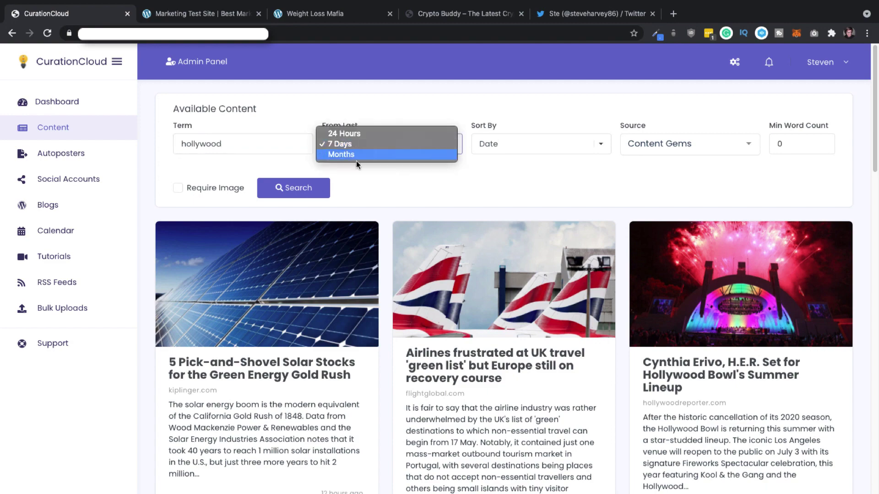
left_click(348, 155)
left_click(295, 189)
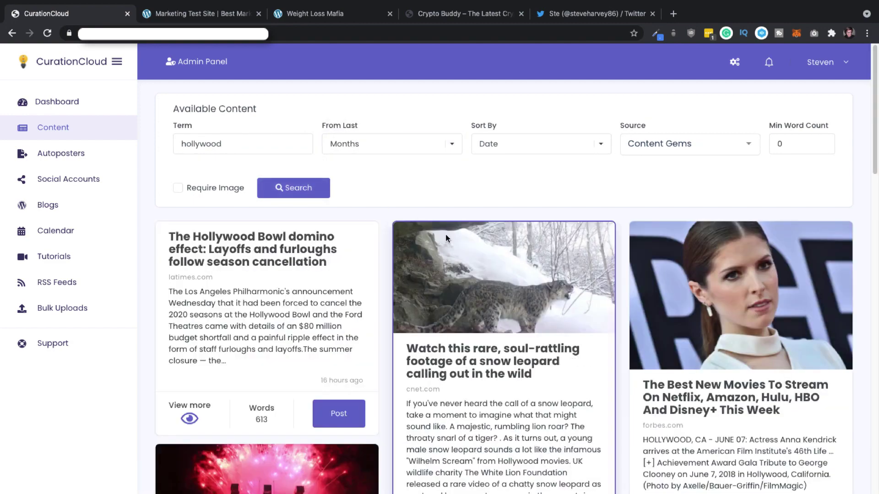
scroll(481, 240, "down", 1)
scroll(538, 253, "down", 1)
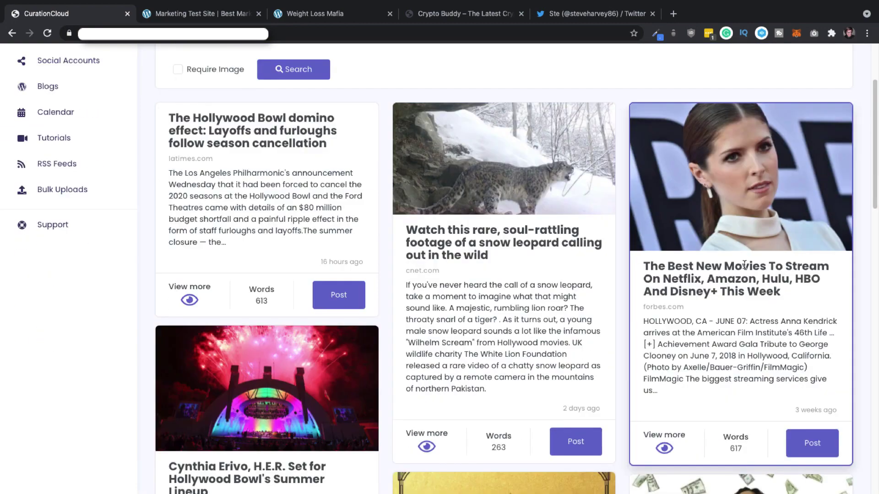
left_click(801, 449)
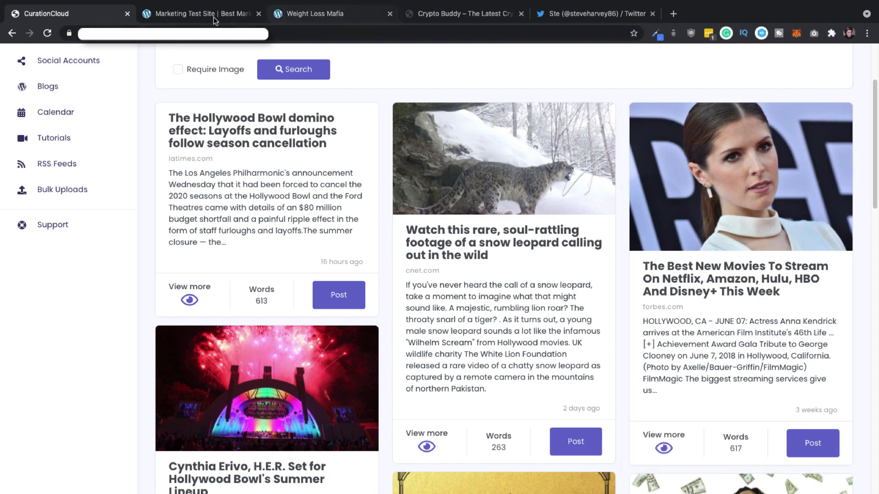
left_click(226, 14)
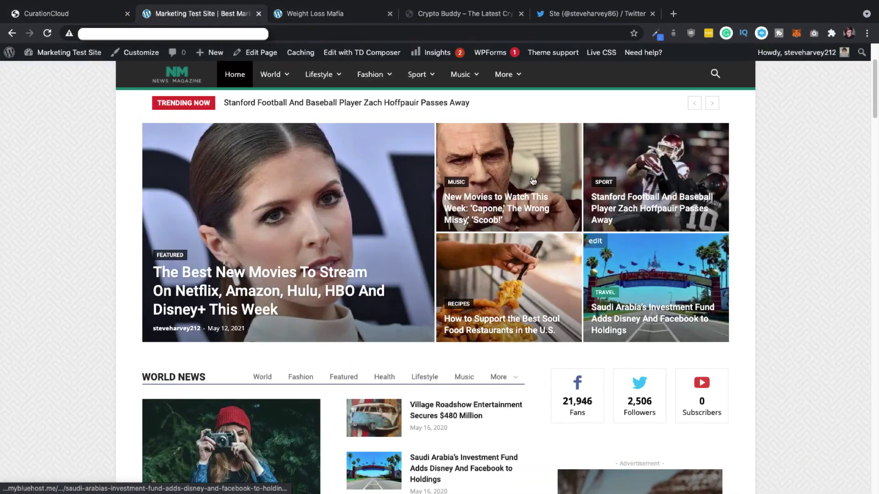
left_click(332, 13)
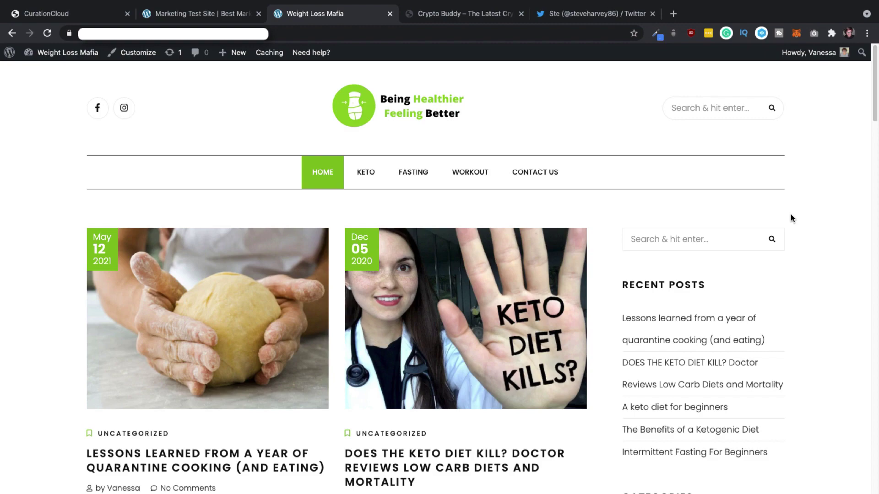
scroll(821, 223, "down", 1)
scroll(821, 227, "down", 3)
scroll(822, 226, "down", 1)
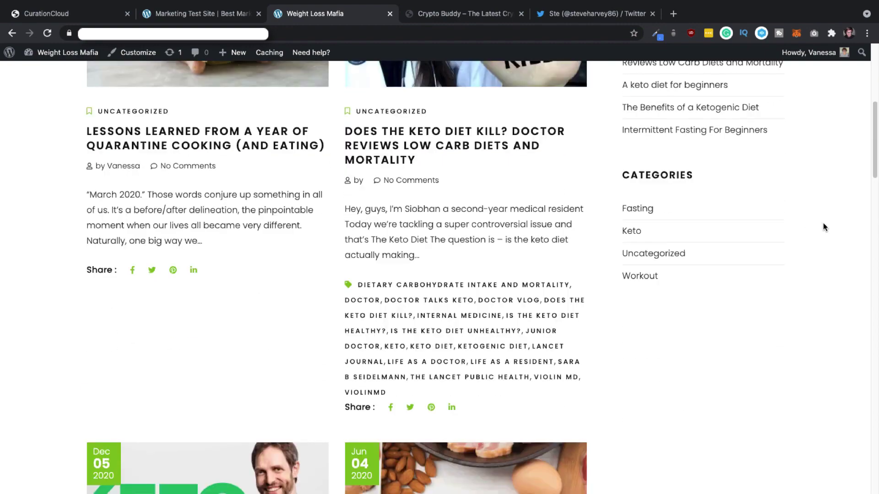
scroll(823, 227, "down", 3)
scroll(824, 228, "down", 5)
scroll(824, 227, "down", 5)
scroll(813, 213, "down", 5)
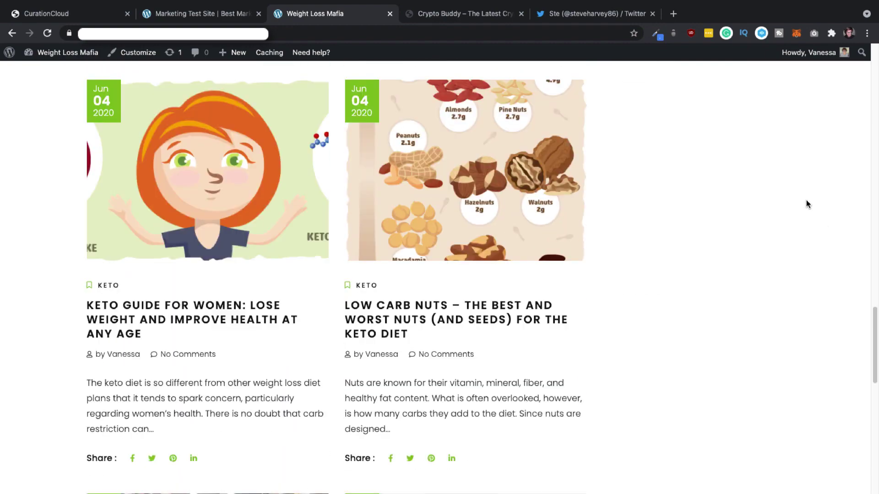
left_click(479, 13)
scroll(840, 256, "down", 5)
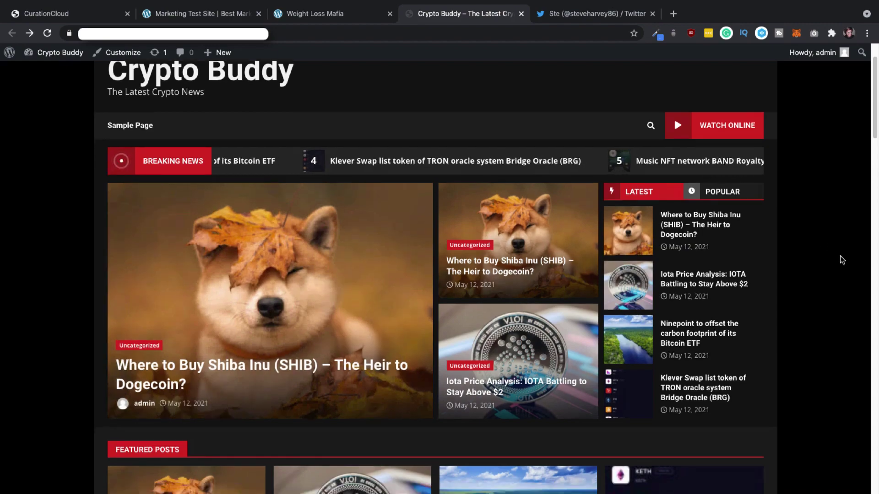
scroll(842, 260, "down", 3)
scroll(842, 260, "down", 2)
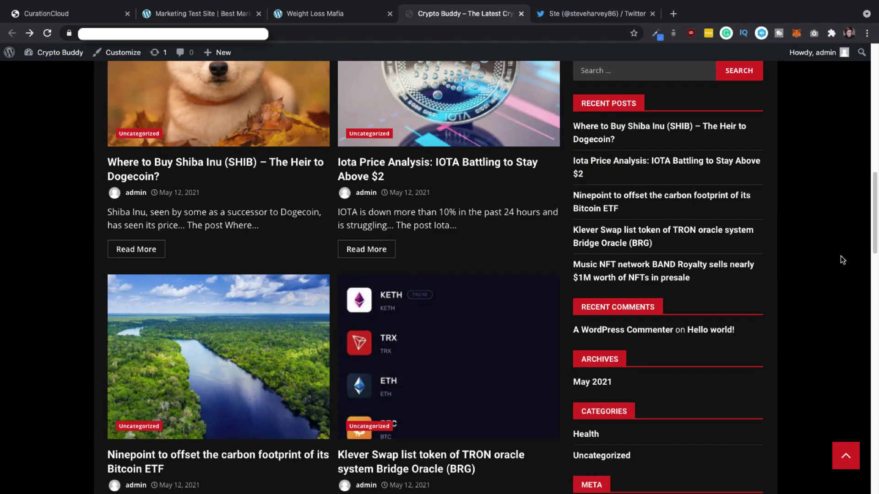
scroll(842, 260, "down", 4)
scroll(842, 259, "down", 3)
scroll(842, 260, "down", 5)
scroll(841, 260, "down", 4)
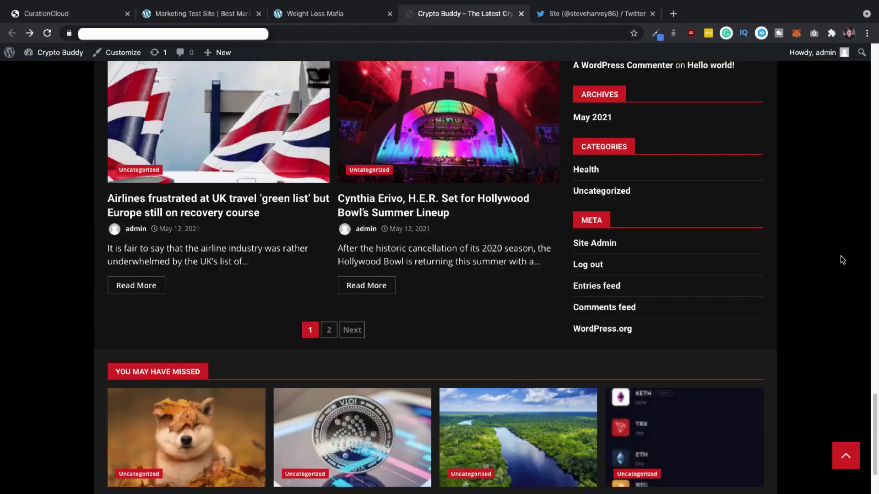
scroll(842, 260, "down", 1)
scroll(842, 259, "up", 3)
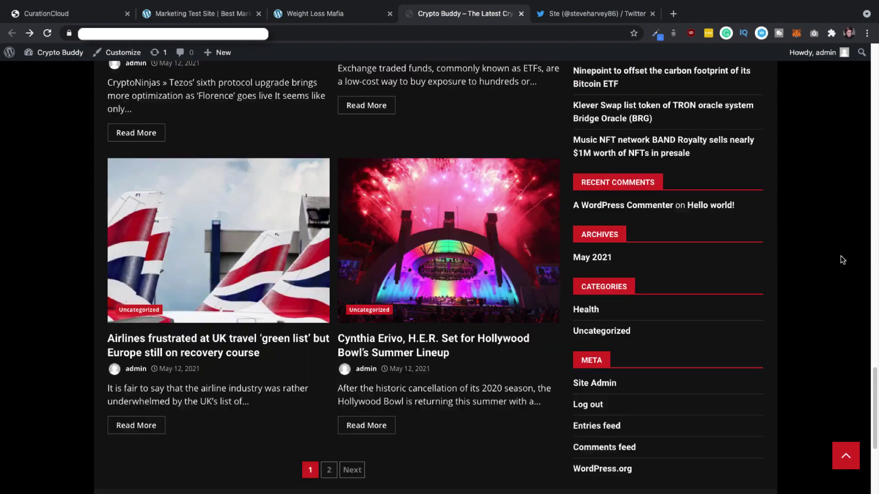
left_click(557, 16)
scroll(533, 228, "down", 3)
scroll(534, 228, "down", 1)
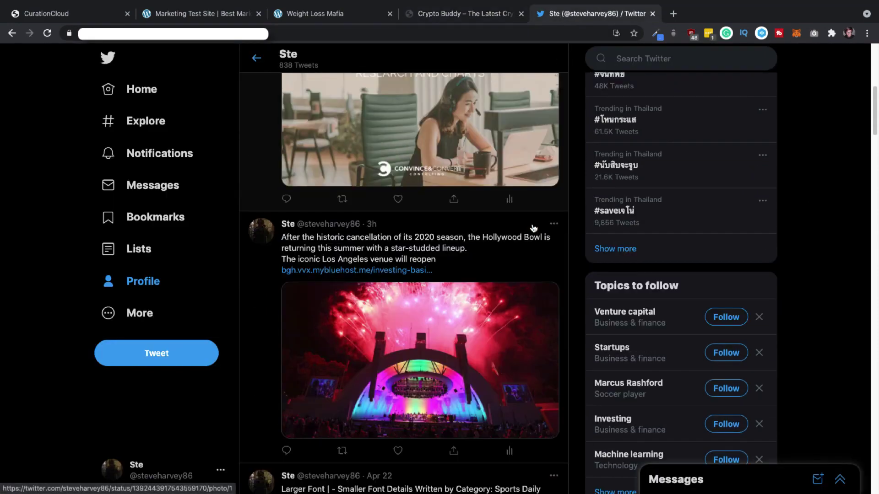
scroll(534, 227, "down", 1)
scroll(534, 228, "down", 1)
scroll(534, 229, "down", 3)
scroll(535, 229, "down", 5)
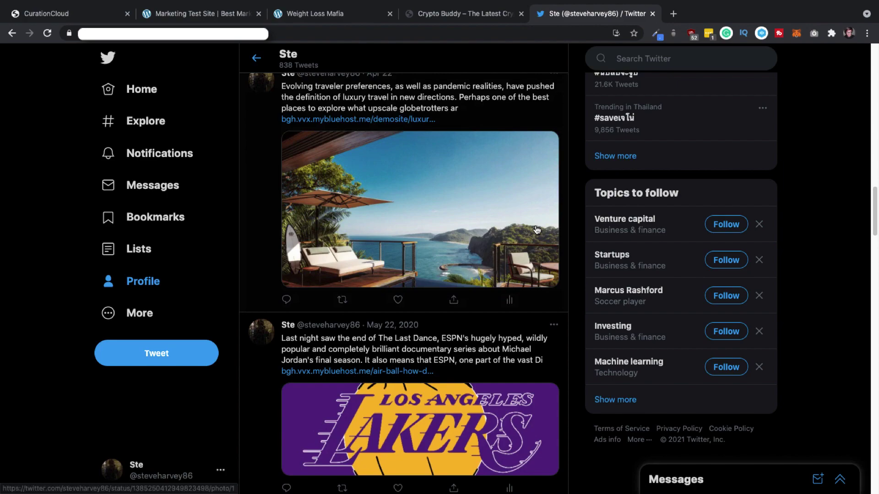
Search 'content marketing' articles from Content Gems over the past months
left_click(103, 21)
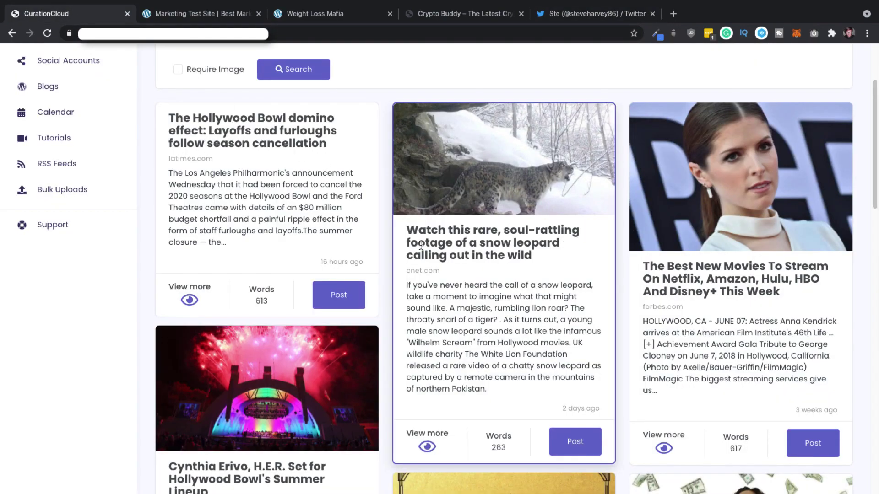
scroll(598, 181, "up", 5)
scroll(587, 180, "down", 2)
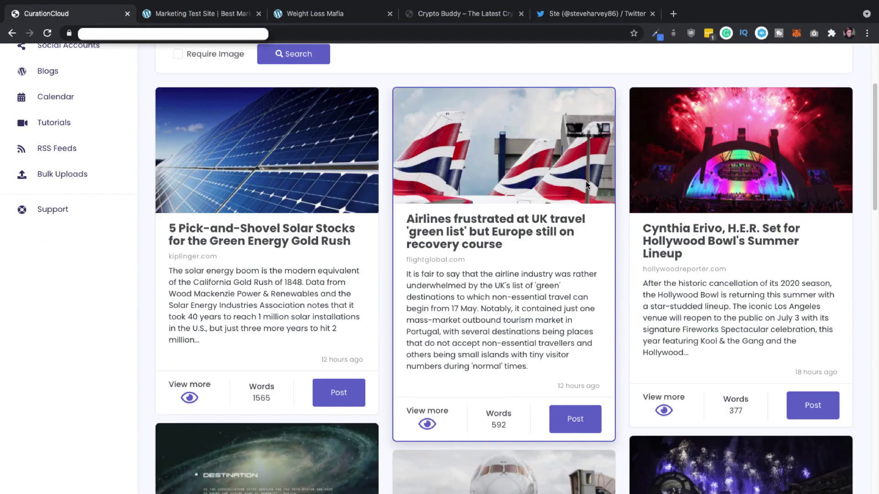
scroll(586, 181, "down", 3)
scroll(585, 180, "up", 5)
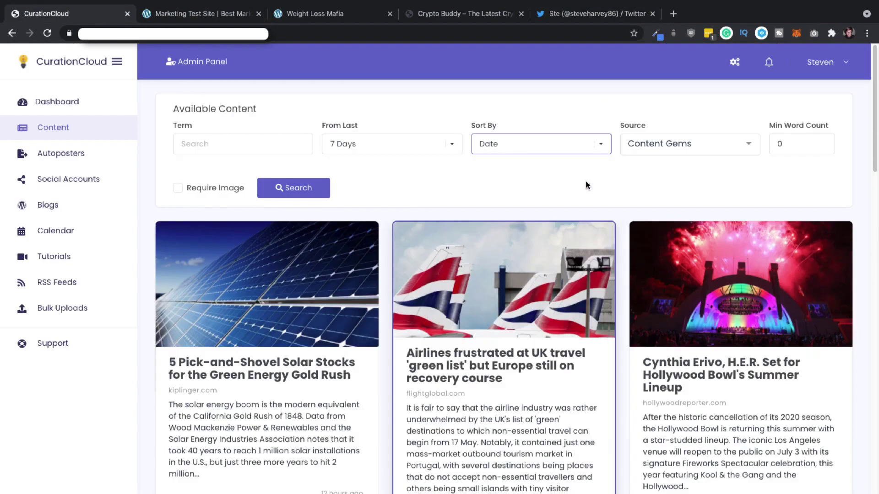
left_click(236, 142)
type("c")
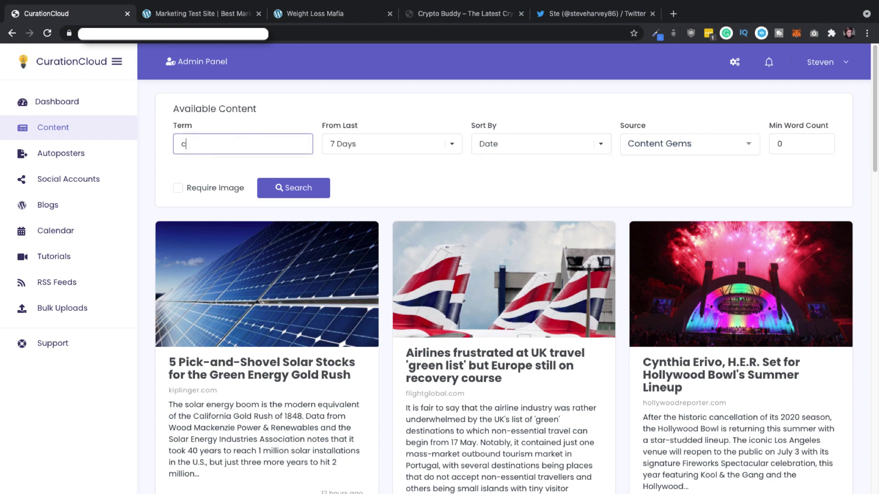
type("ontent marketing")
left_click(358, 147)
left_click(329, 155)
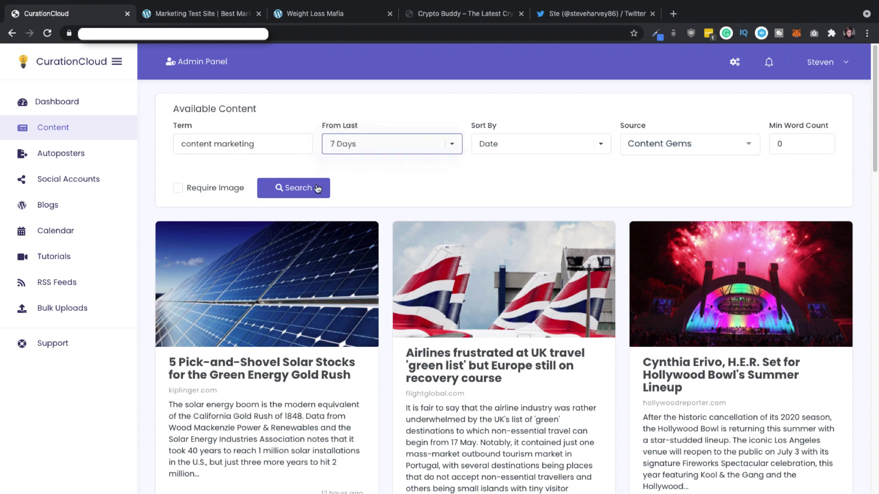
left_click(300, 192)
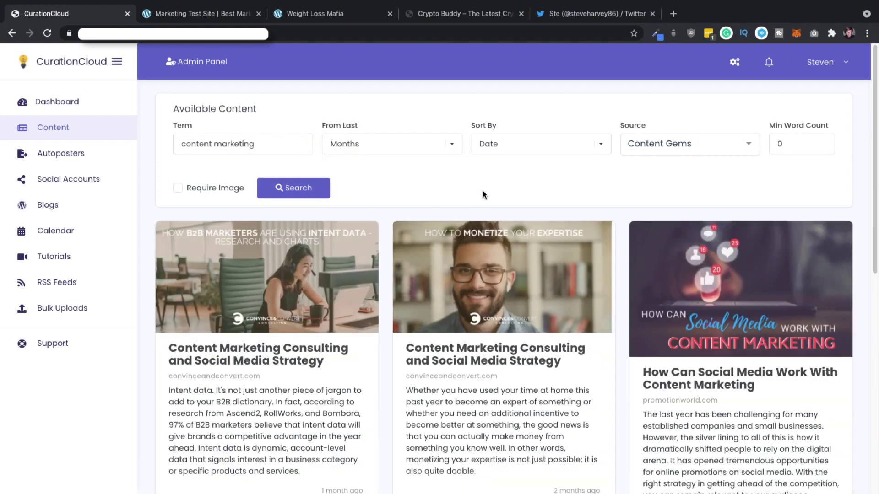
scroll(483, 190, "down", 1)
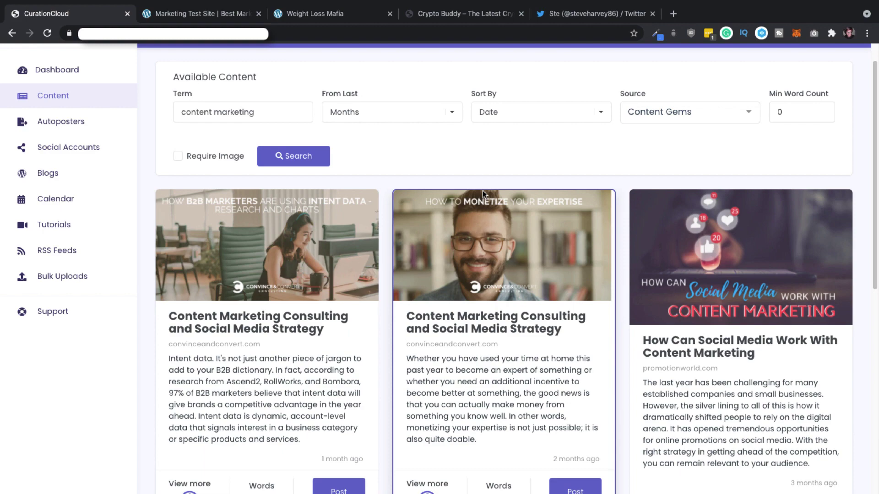
scroll(483, 190, "down", 1)
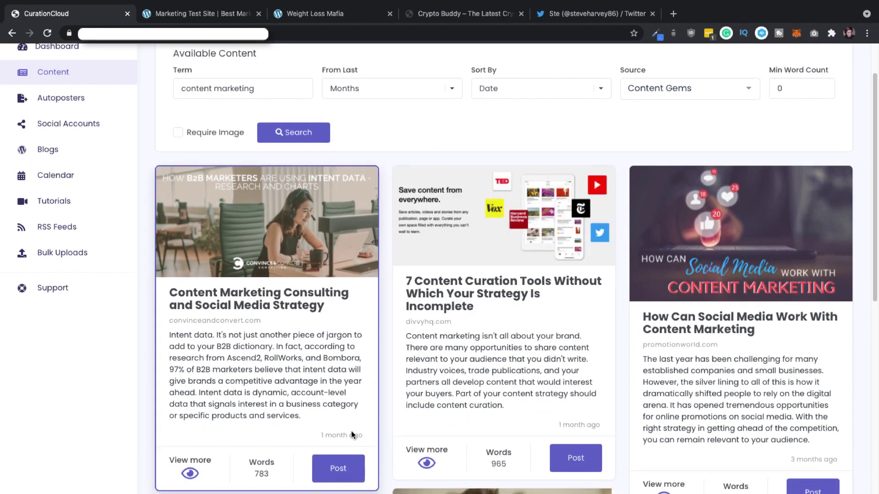
Start posting the Content Marketing Consulting article and preview its Twitter version
left_click(339, 469)
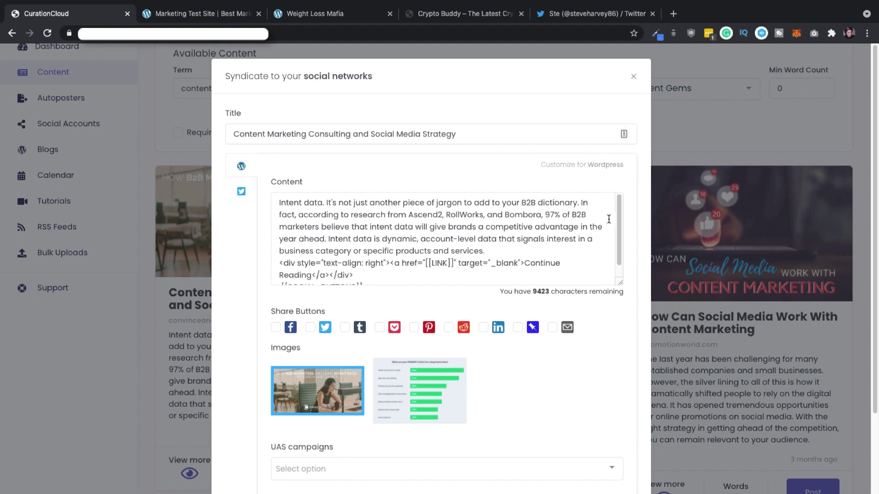
mouse_move(619, 206)
left_mouse_down()
mouse_move(620, 221)
mouse_move(620, 208)
left_mouse_up()
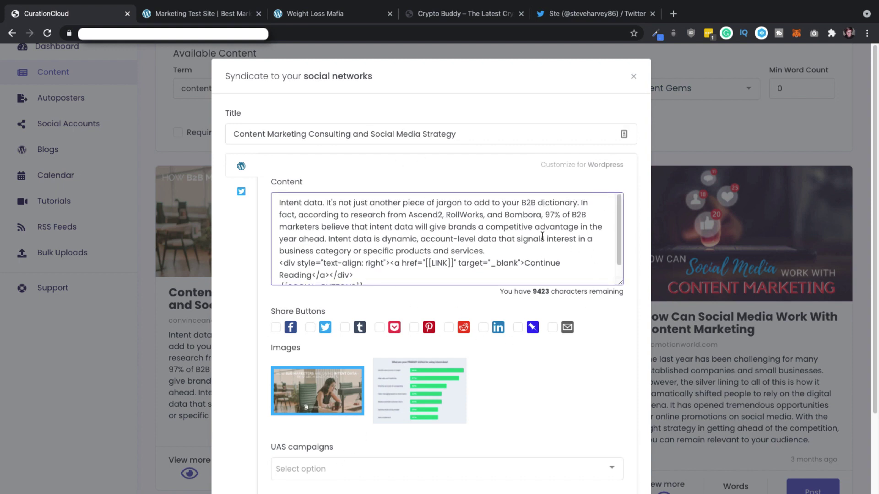
left_click(242, 193)
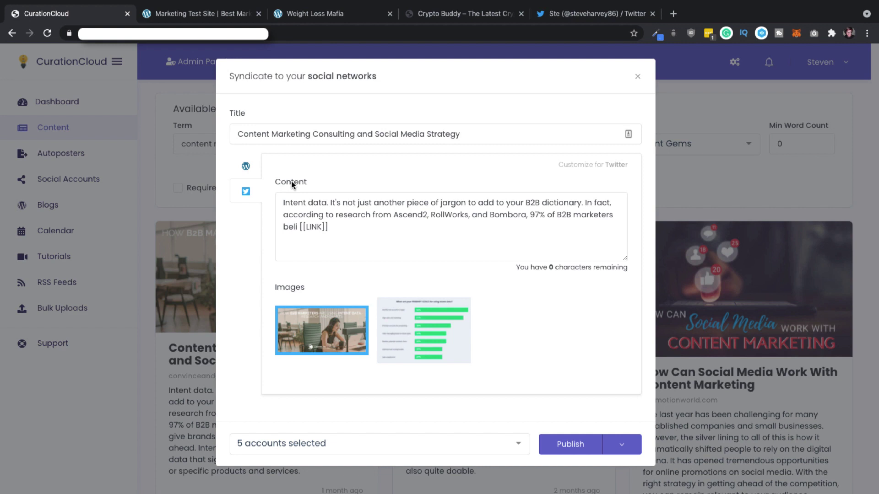
left_click(246, 166)
scroll(408, 236, "down", 2)
scroll(407, 235, "down", 3)
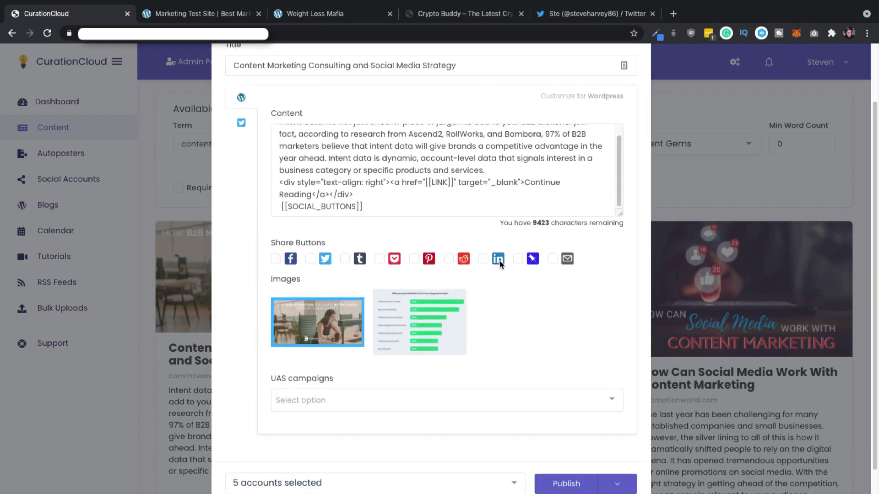
Enable the Facebook, Tumblr and Pocket share buttons on the WordPress version
left_click(275, 259)
left_click(344, 259)
left_click(378, 259)
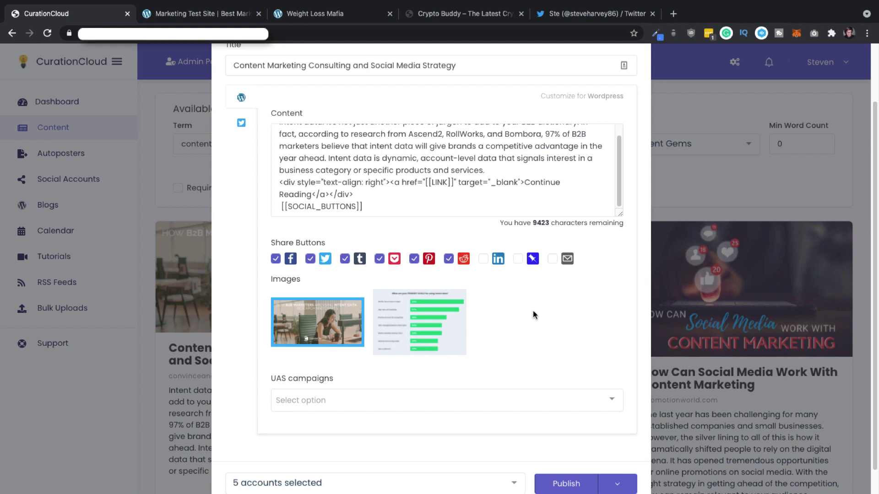
scroll(465, 310, "down", 1)
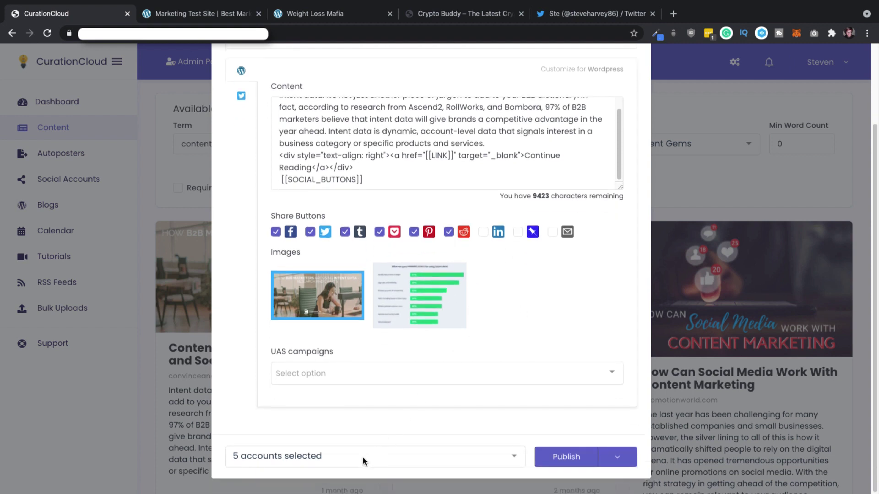
Check the five recipient accounts, then schedule the post for 12 May 2021, 18:47
left_click(363, 457)
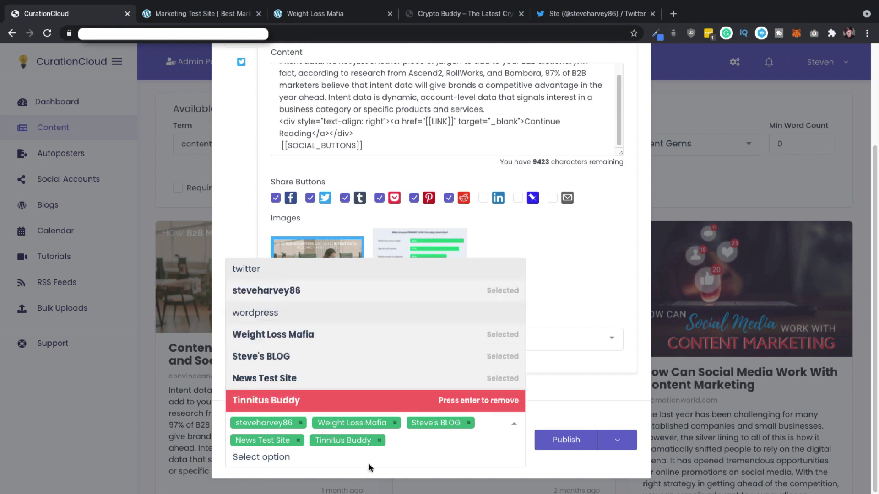
left_click(573, 393)
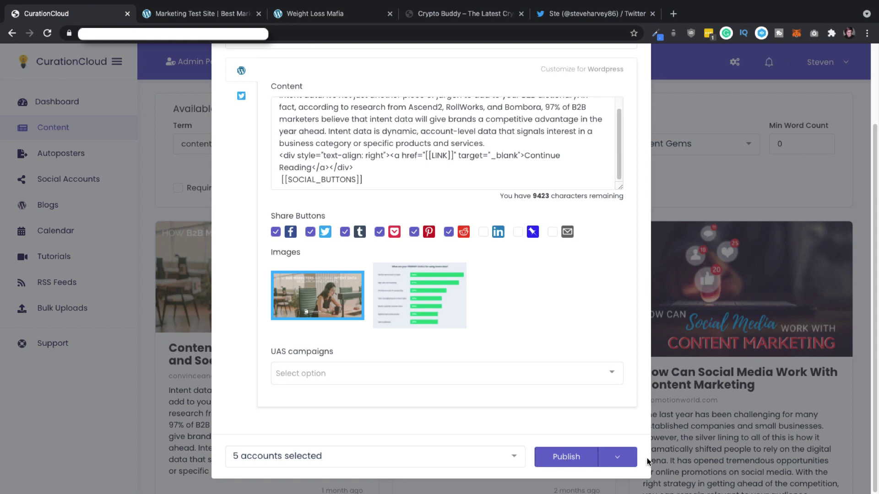
left_click(622, 460)
left_click(629, 434)
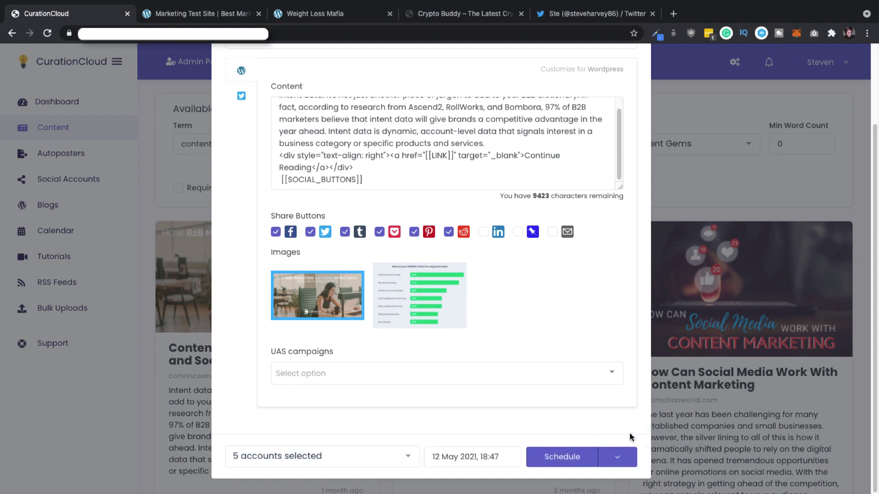
left_click(479, 458)
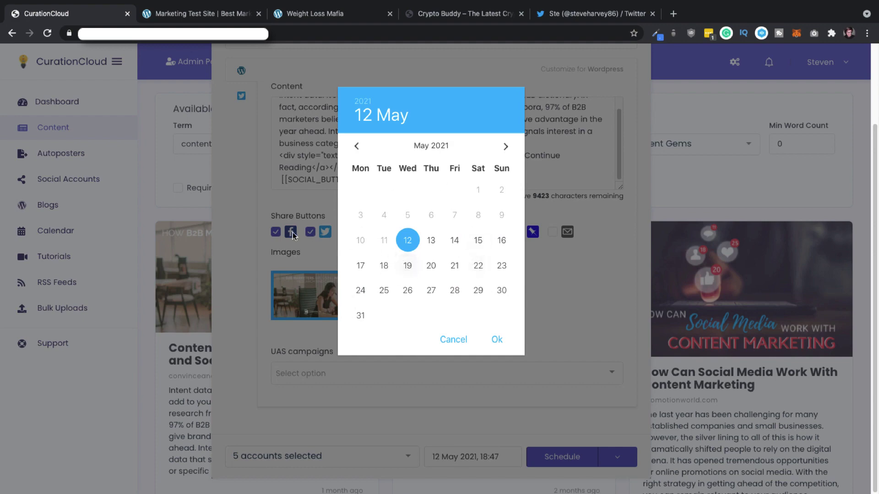
left_click(540, 272)
left_click(677, 120)
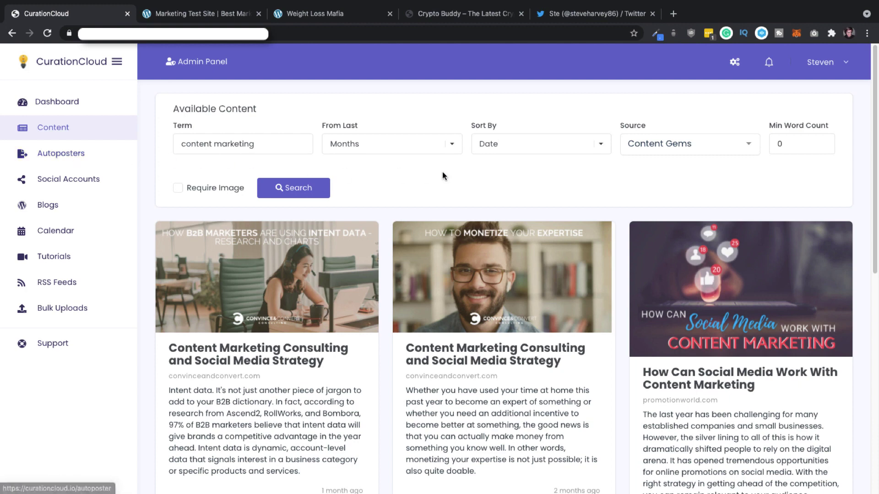
Open Autoposters and start a new autoposter, then close that form without saving
left_click(95, 158)
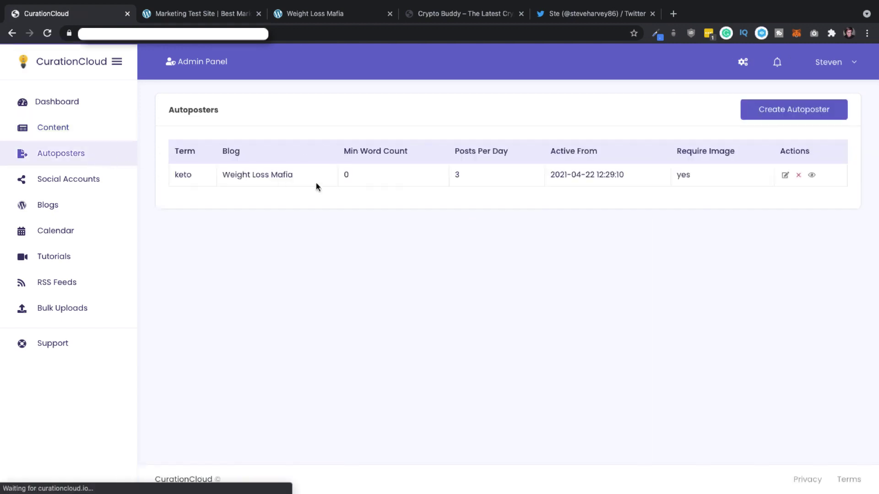
left_click(765, 112)
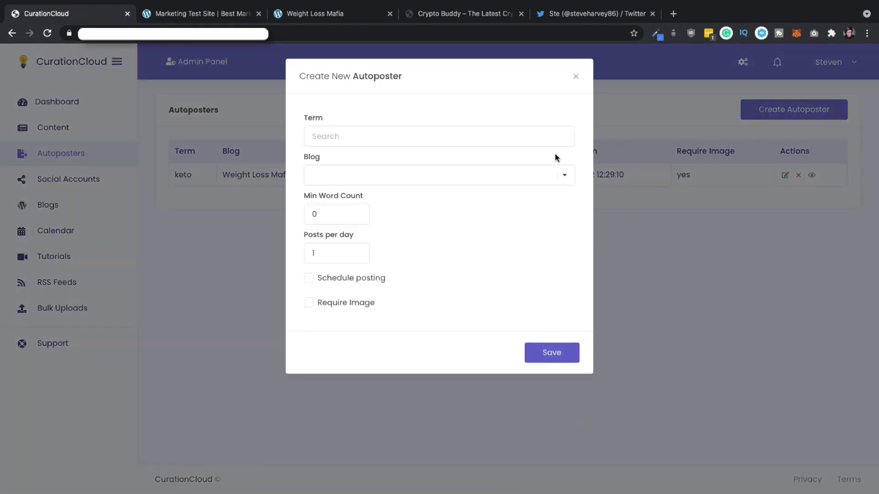
mouse_move(336, 253)
left_click(576, 76)
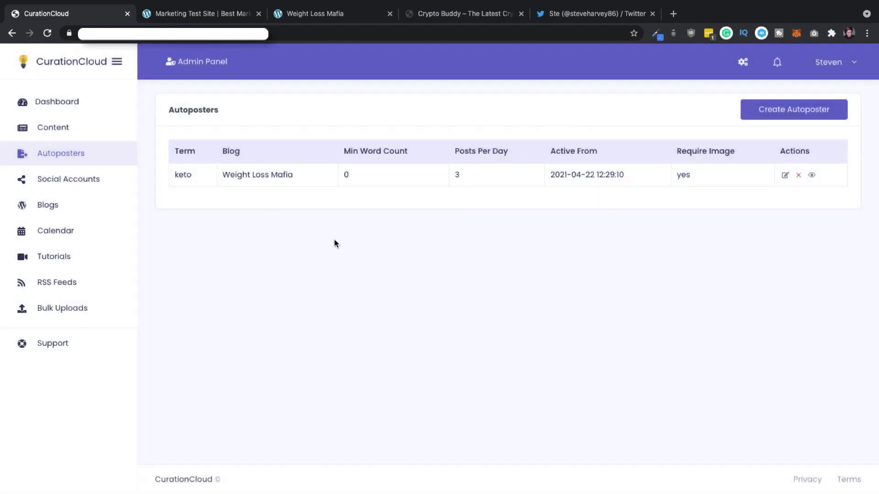
Visit Social Accounts and Blogs, then open the May 2021 week calendar
left_click(82, 181)
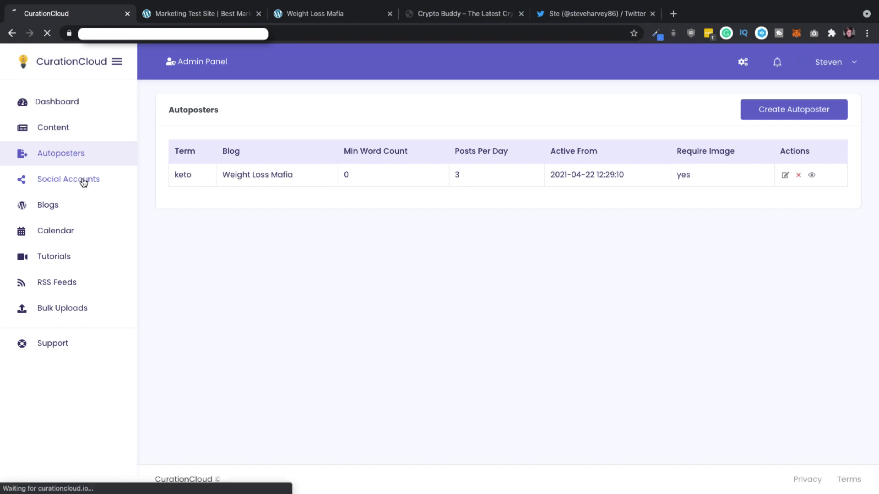
left_click(79, 213)
left_click(81, 234)
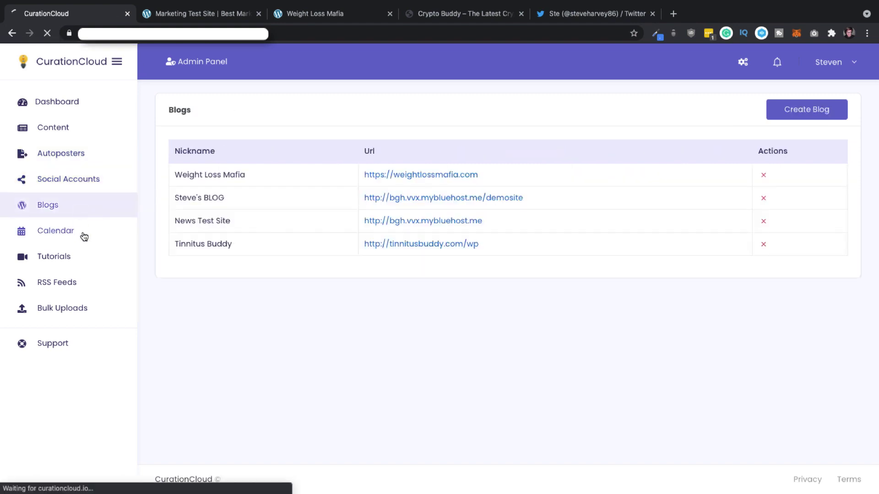
scroll(523, 261, "down", 3)
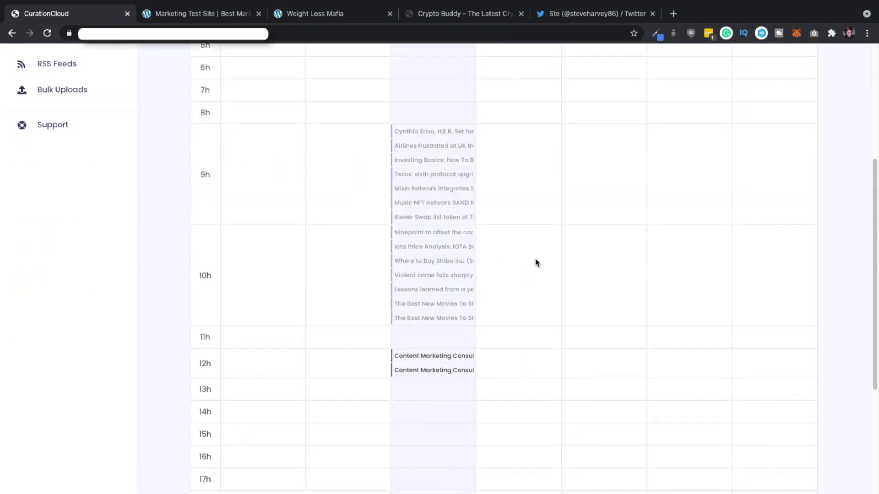
scroll(535, 260, "up", 3)
scroll(539, 254, "up", 1)
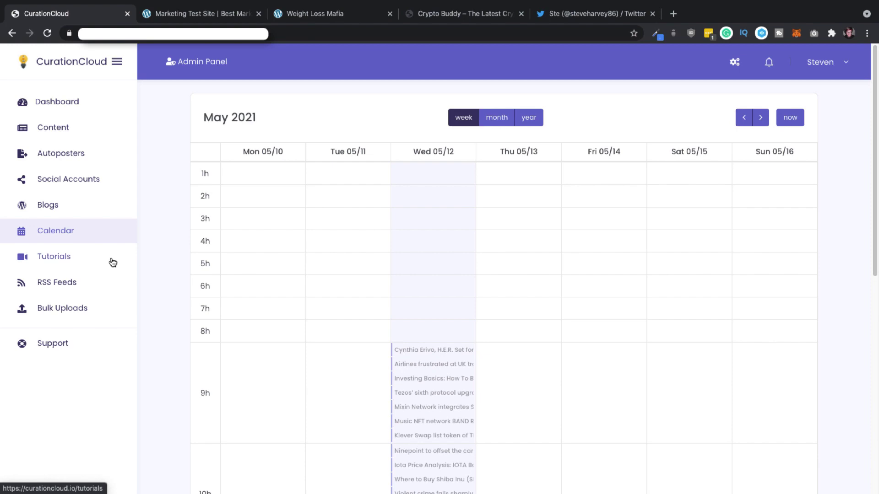
Go back to the Content Gems hollywood search results from recent months
key("alt+Left")
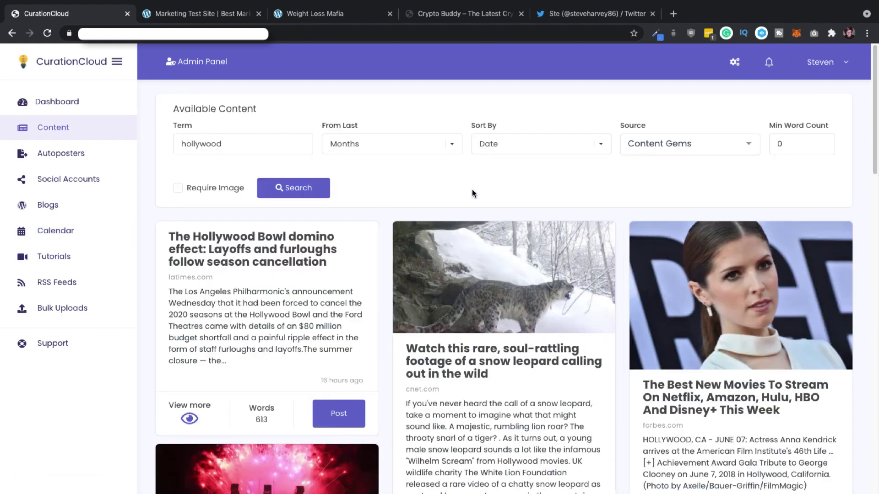